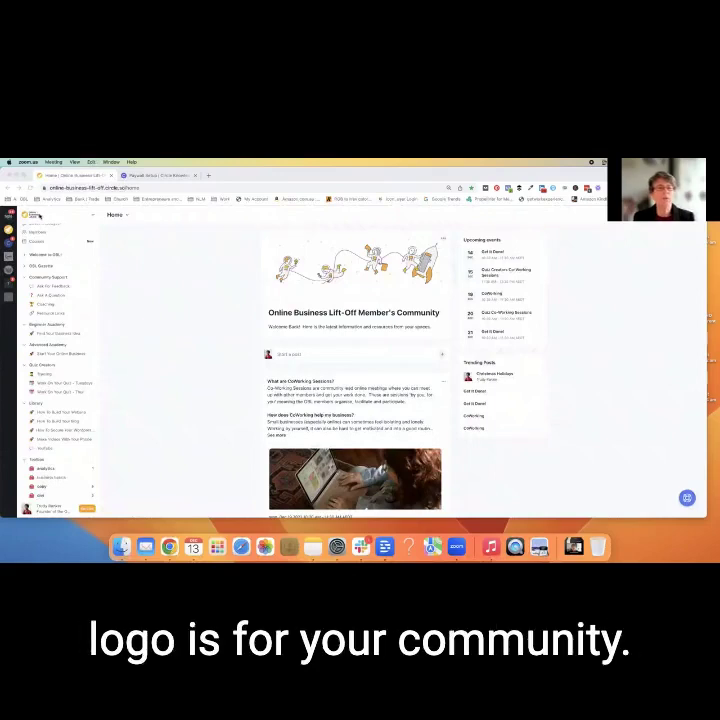
Step: Open the community's paywall settings
click(92, 216)
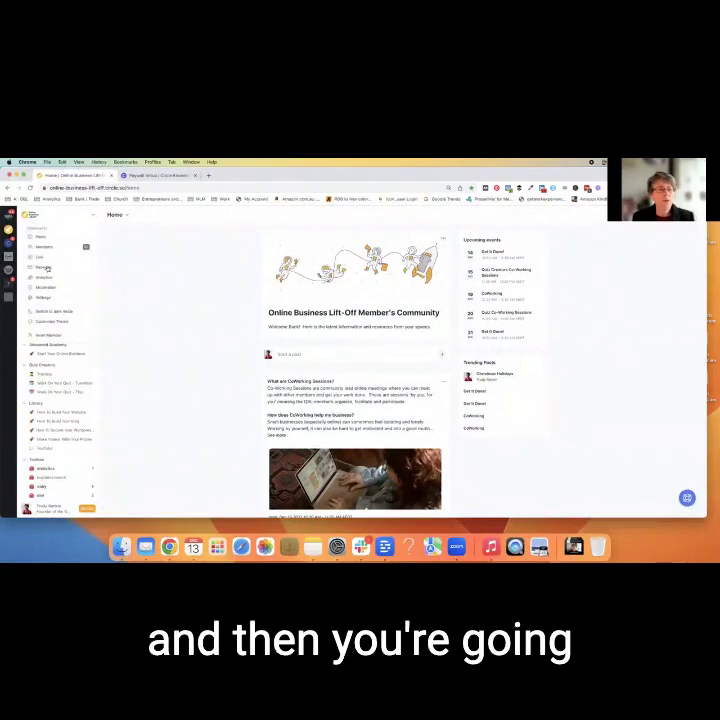
click(45, 268)
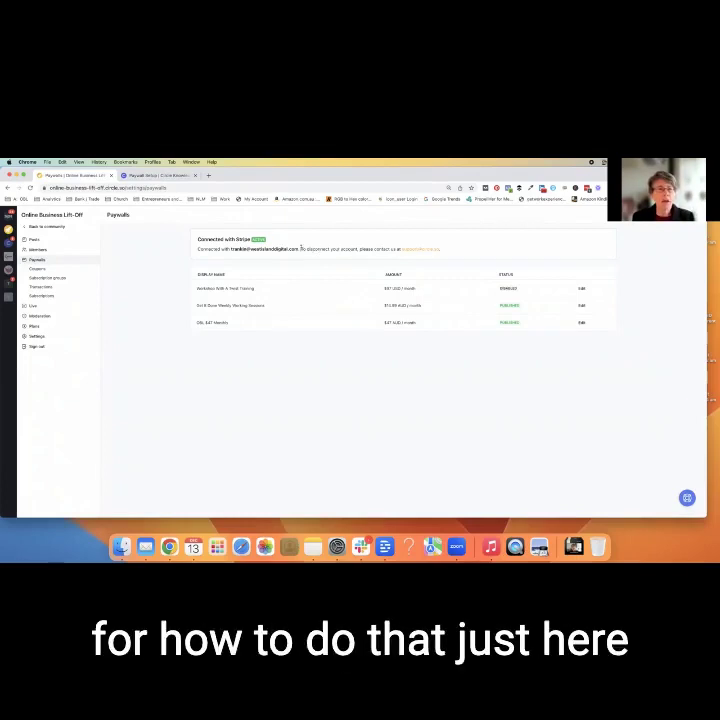
Step: Read the Circle Knowledge Base instructions on connecting a Stripe account for paywalls, and return to the community's paywall list
click(150, 176)
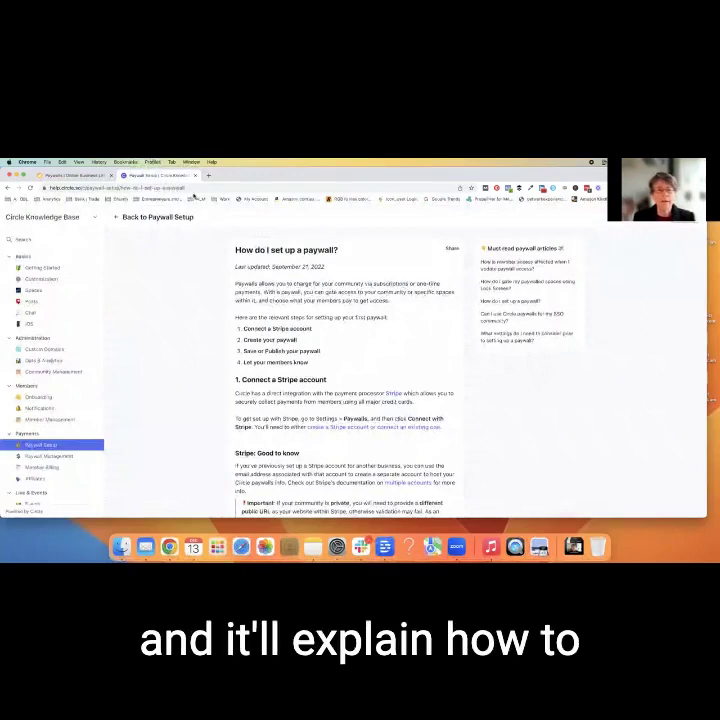
scroll(271, 349, down, 2)
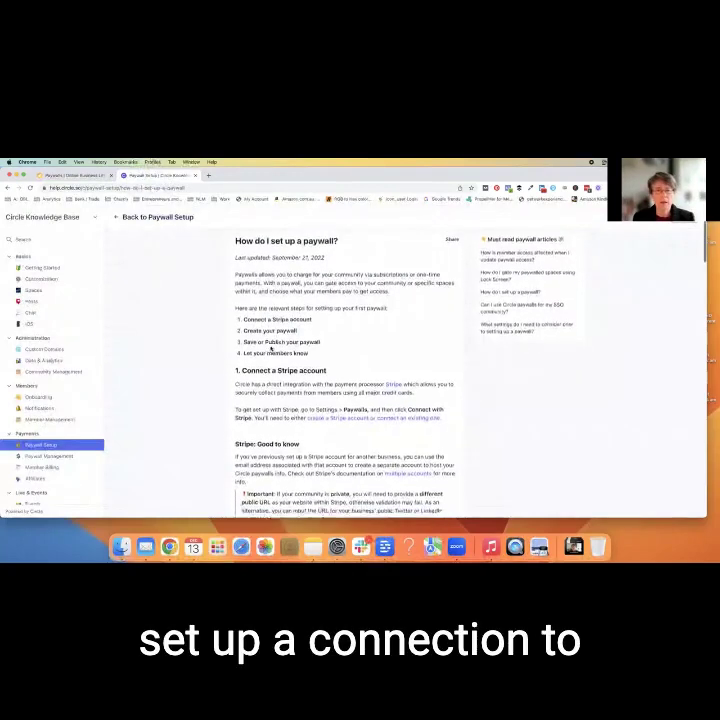
scroll(271, 347, down, 5)
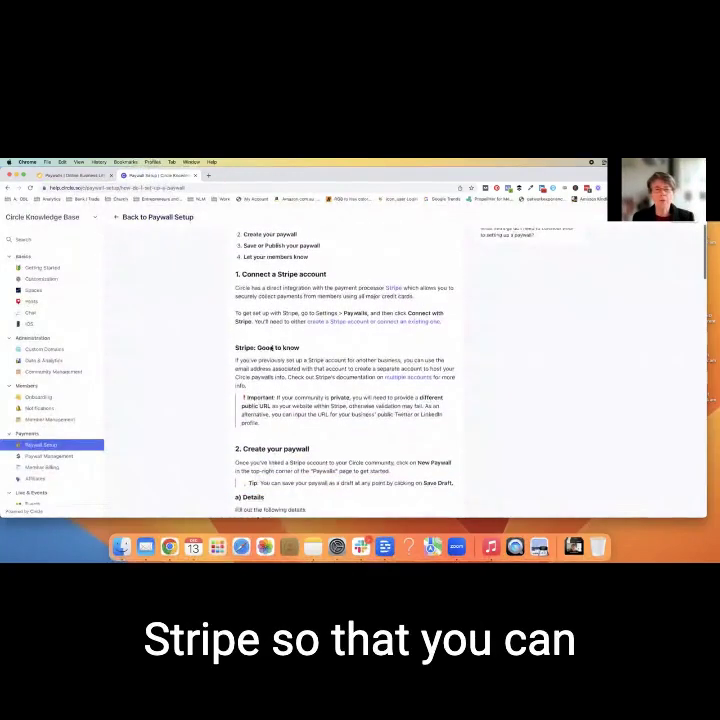
scroll(271, 347, down, 1)
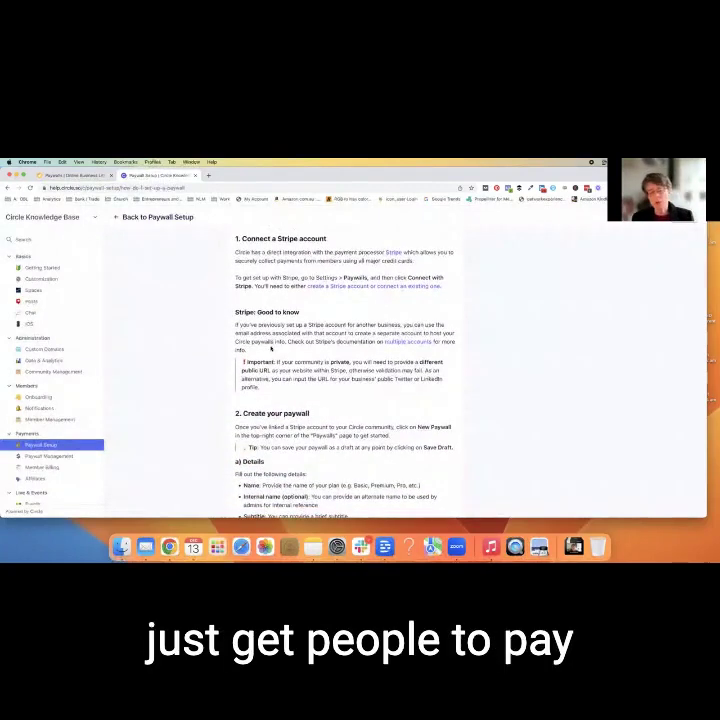
click(75, 177)
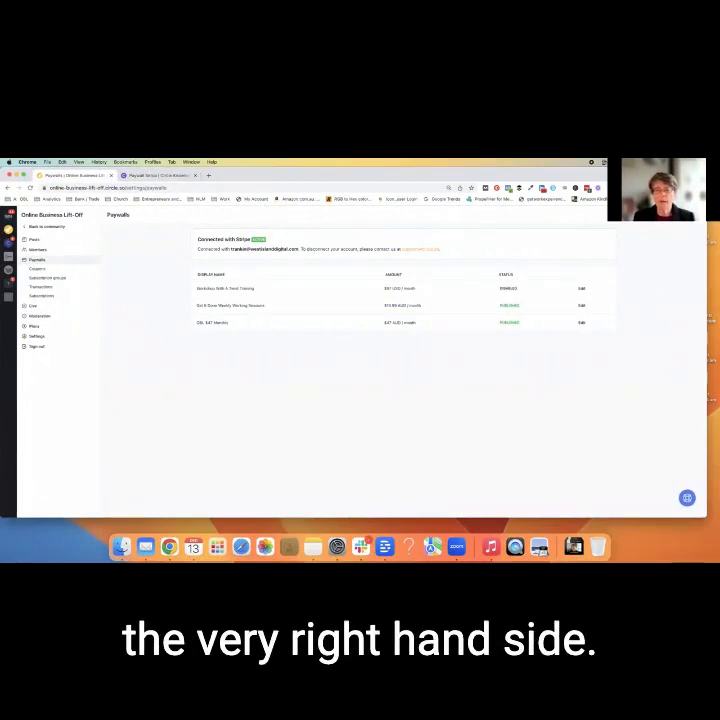
Step: Start a new paywall with both the display name and the internal name "Find An Idea Mini-Course"
click(655, 214)
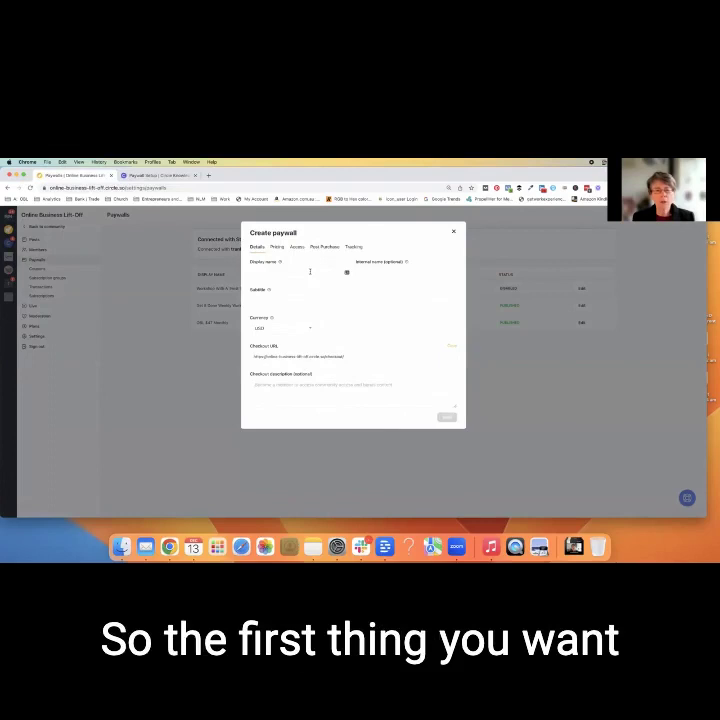
click(311, 272)
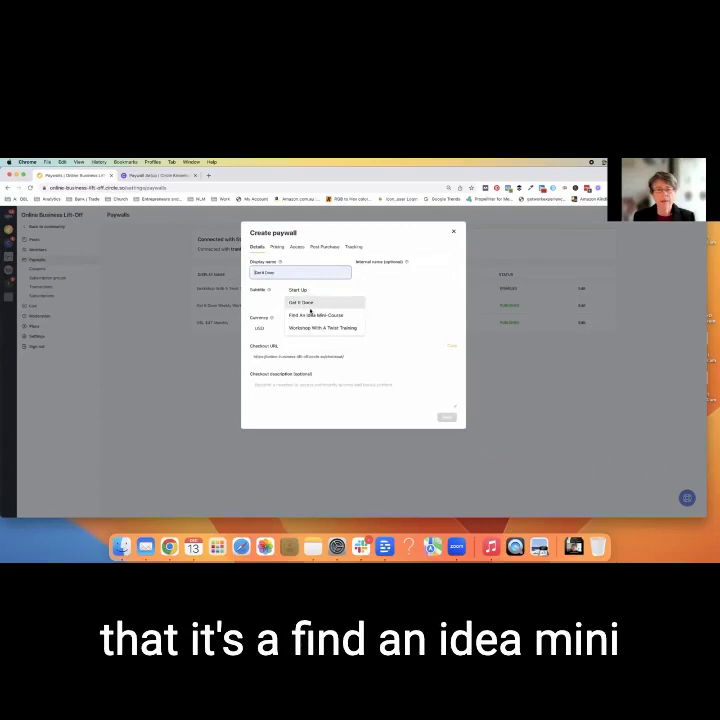
click(310, 316)
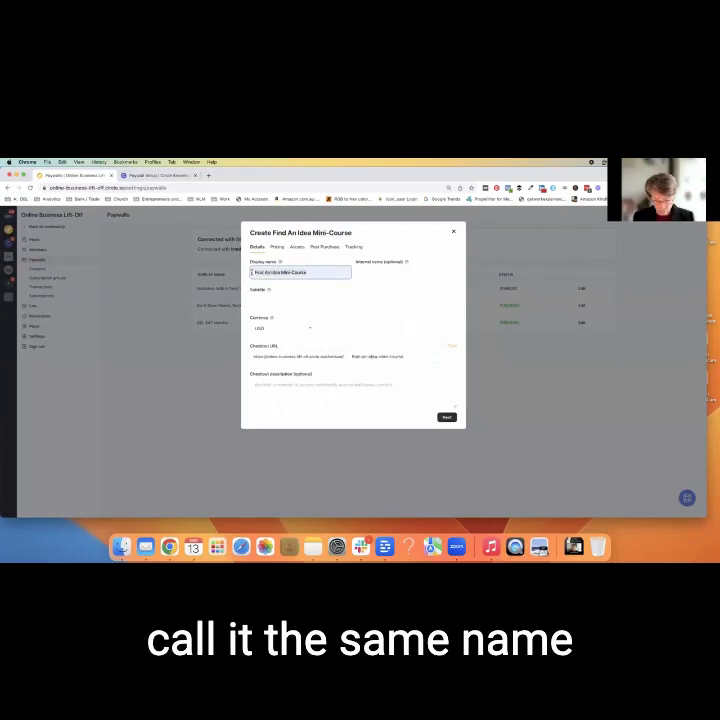
click(372, 273)
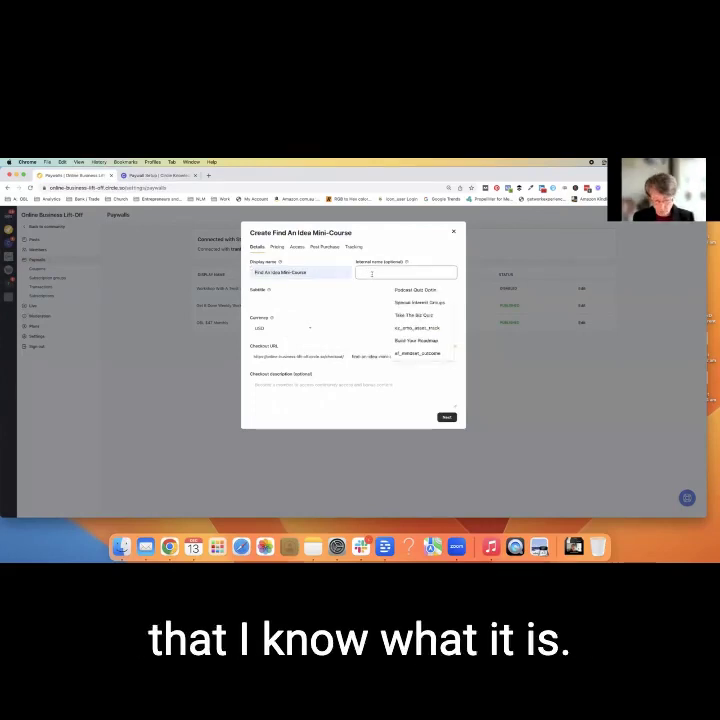
text(Find An Idea Mini-Course)
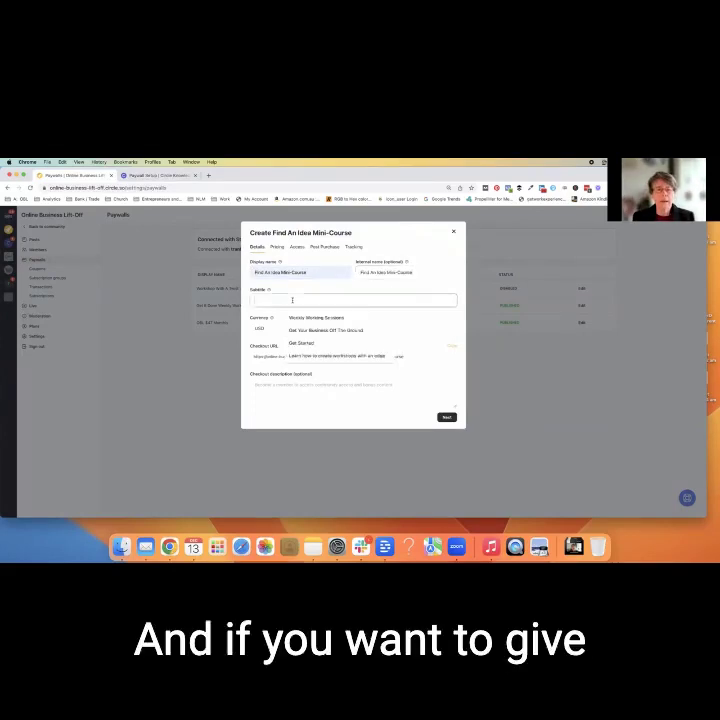
Step: Give the paywall the subtitle "Find an idea for your online business" and choose USD as its currency
click(292, 299)
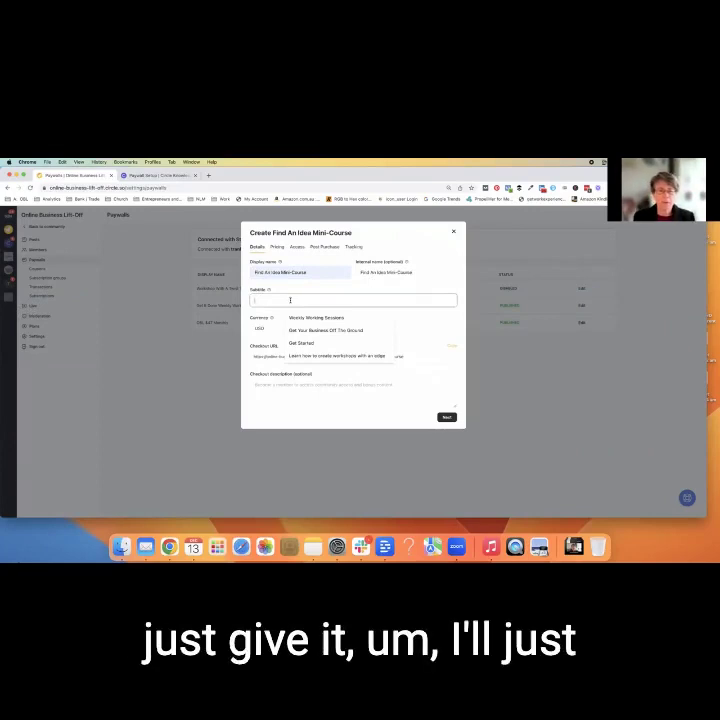
text(F)
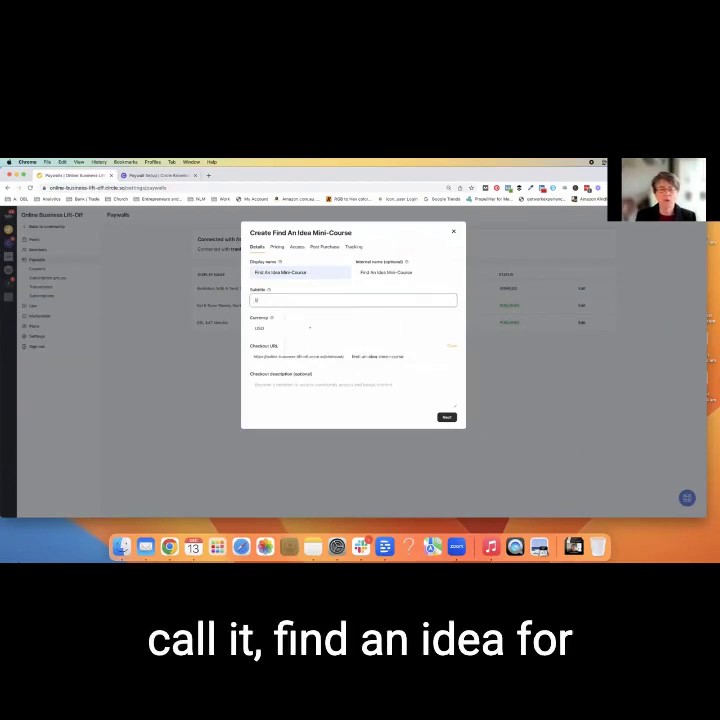
text(ind an idea)
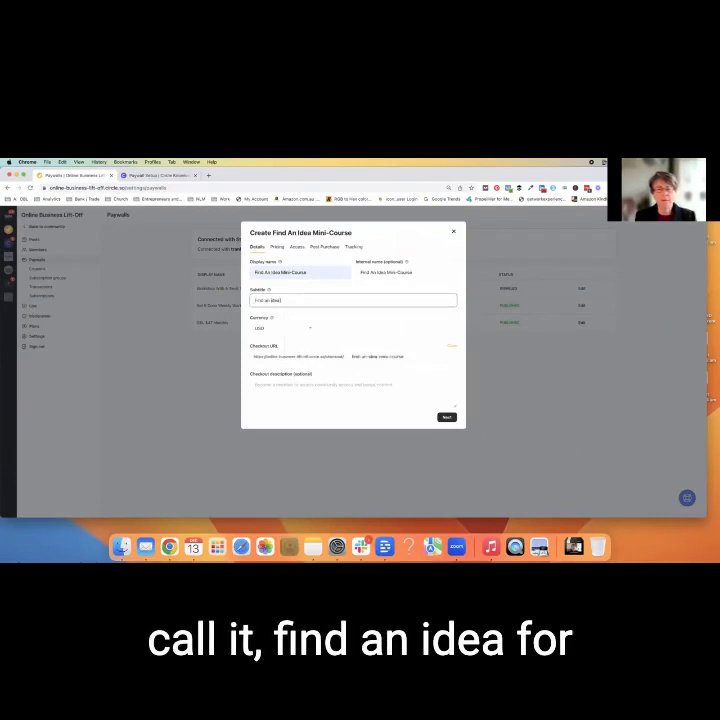
text( for your online)
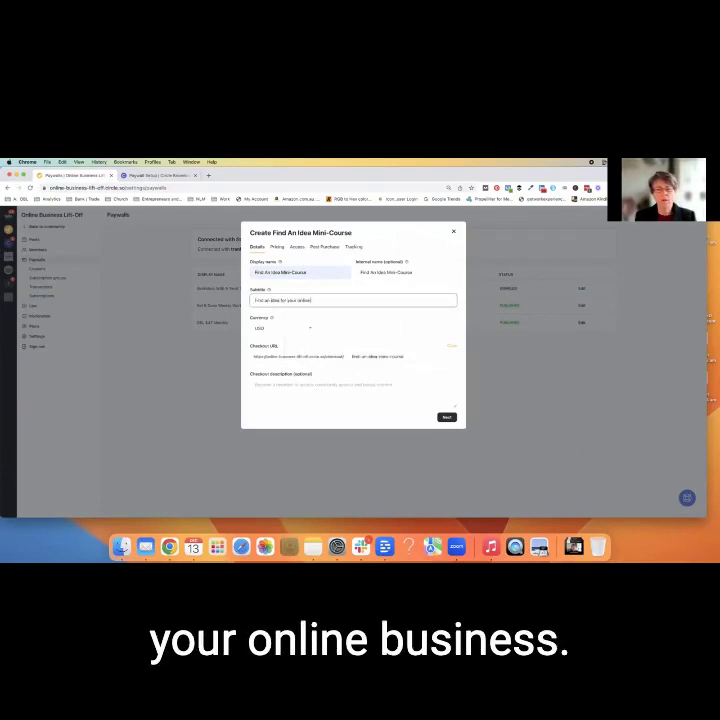
text( business)
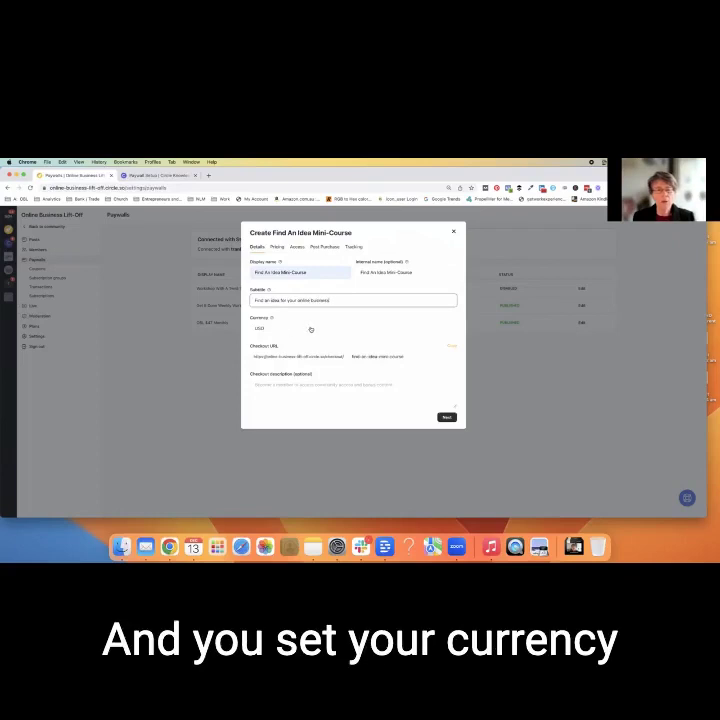
click(308, 329)
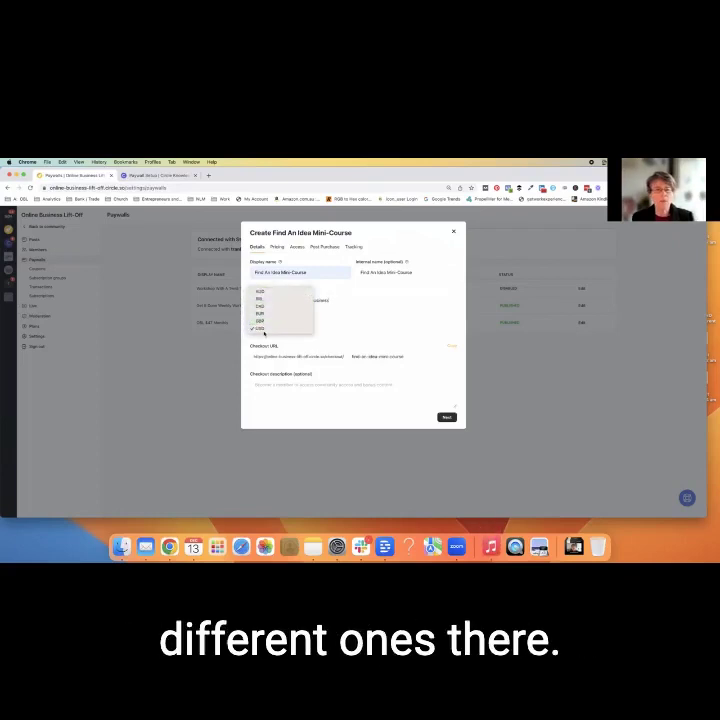
click(262, 328)
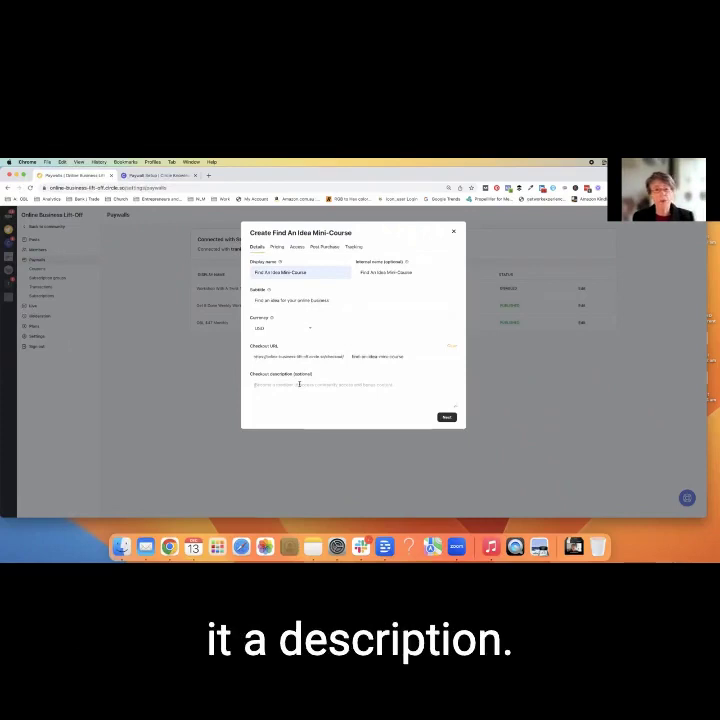
Step: Enter the checkout description "Learn how to find an idea for a really fun online business, that you'll still love in 10 years." and continue to pricing
click(299, 384)
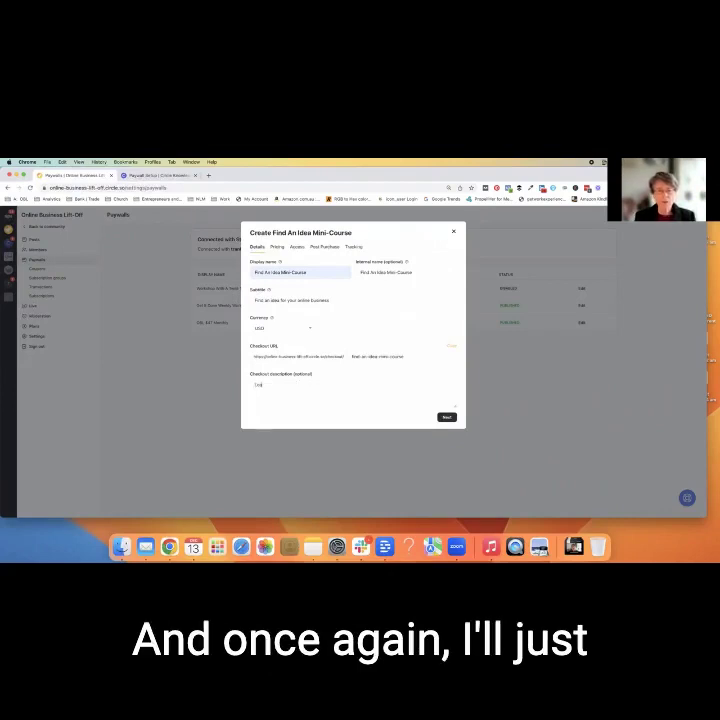
text(Learn how to find)
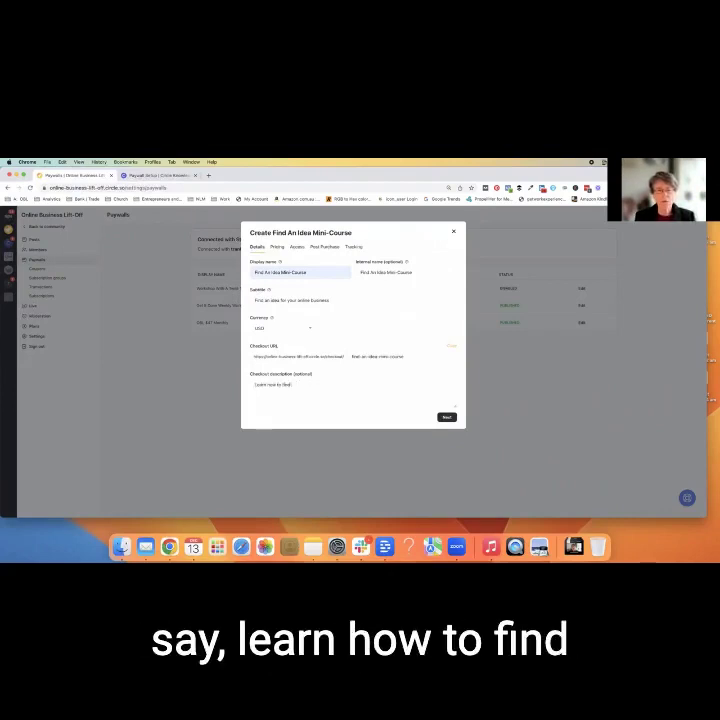
text( an idea for a)
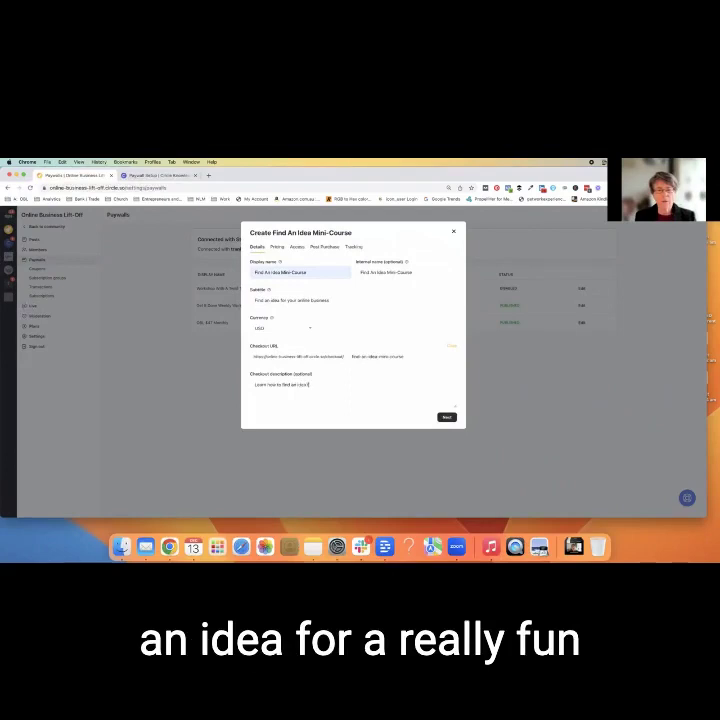
text( real)
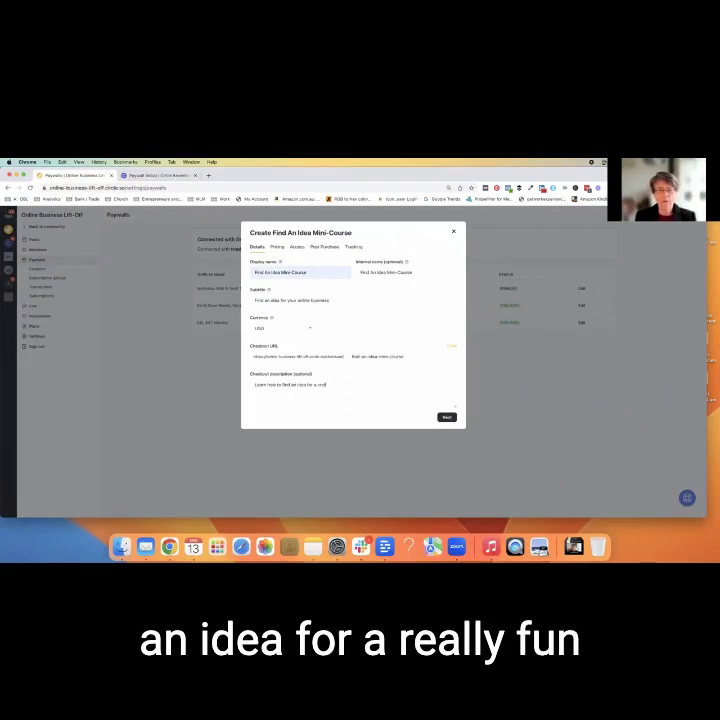
text(ly fun online busi)
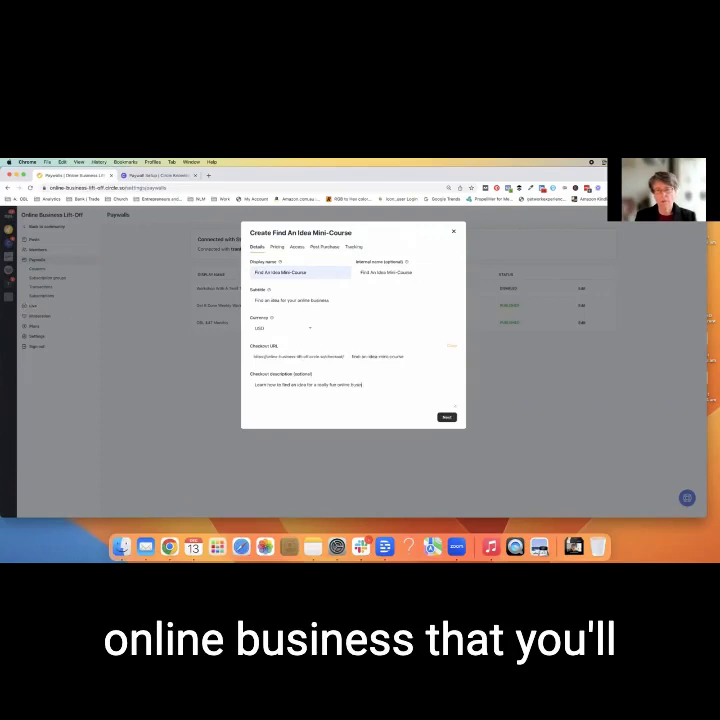
text(ness, that you'll still love in)
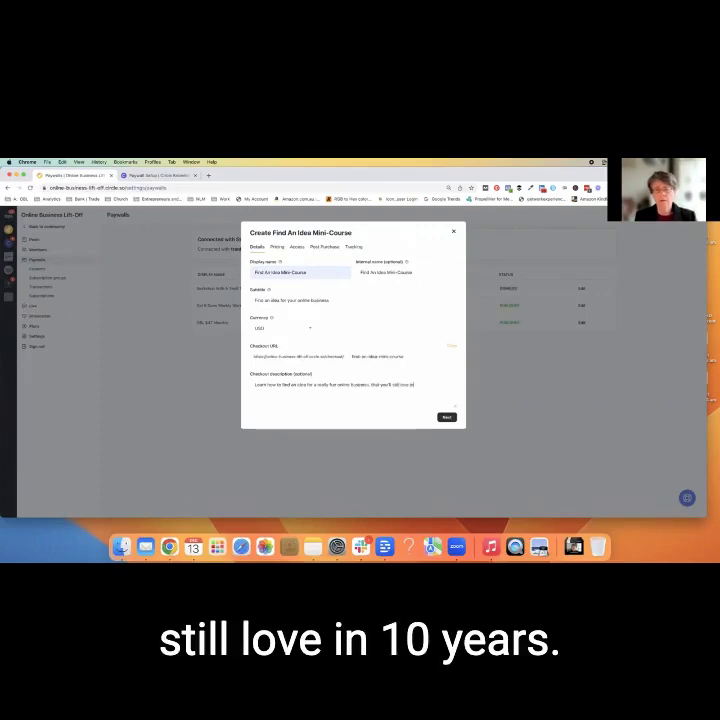
text( 10 years.)
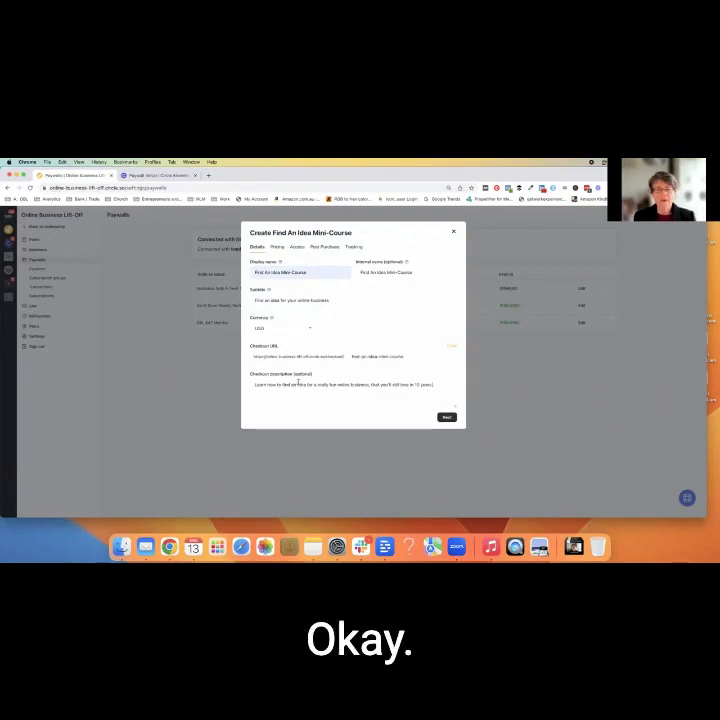
click(446, 417)
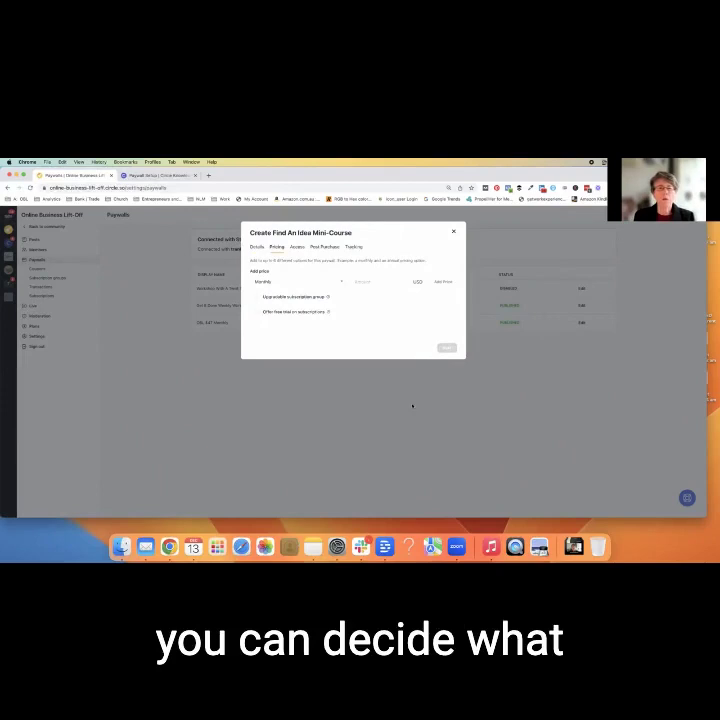
Step: Add a one-time fee of $10.00 USD as the paywall's price and continue to the access settings
click(341, 282)
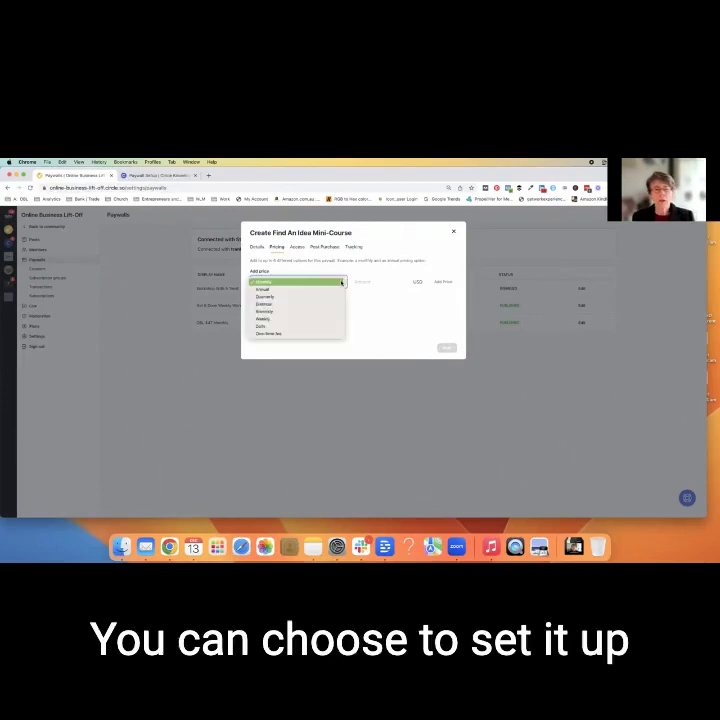
click(279, 334)
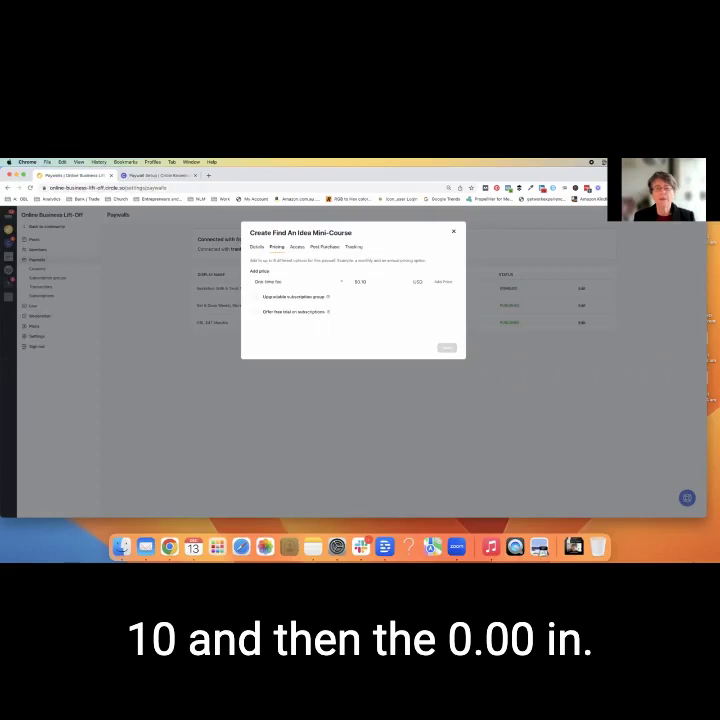
text(00)
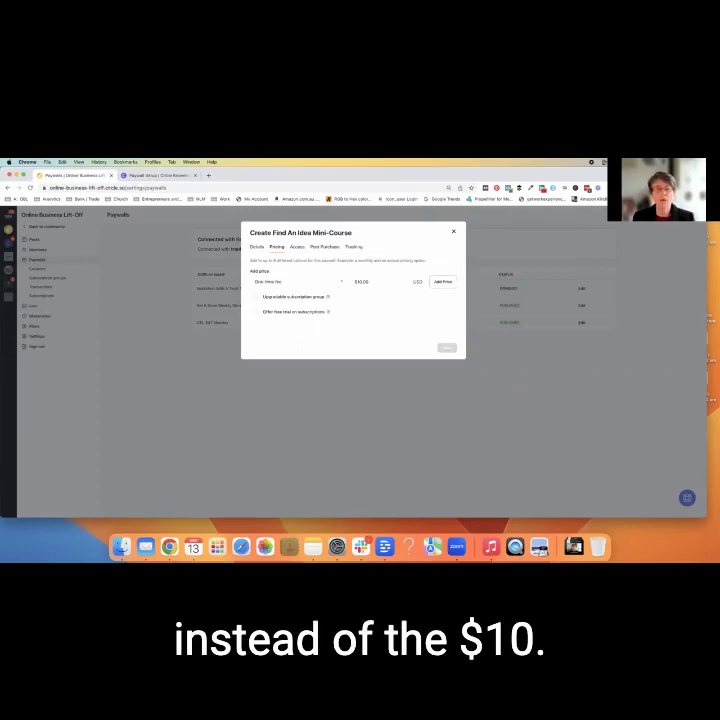
click(444, 283)
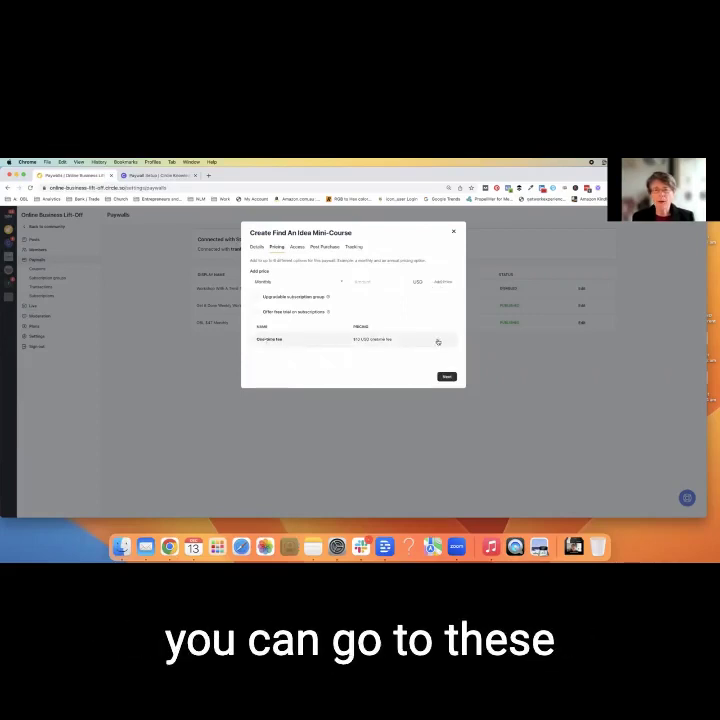
click(436, 340)
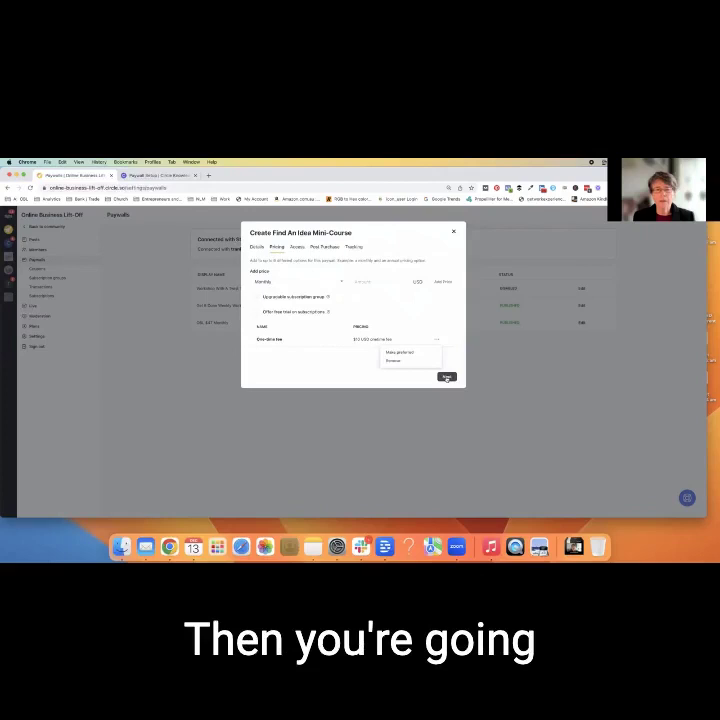
click(446, 377)
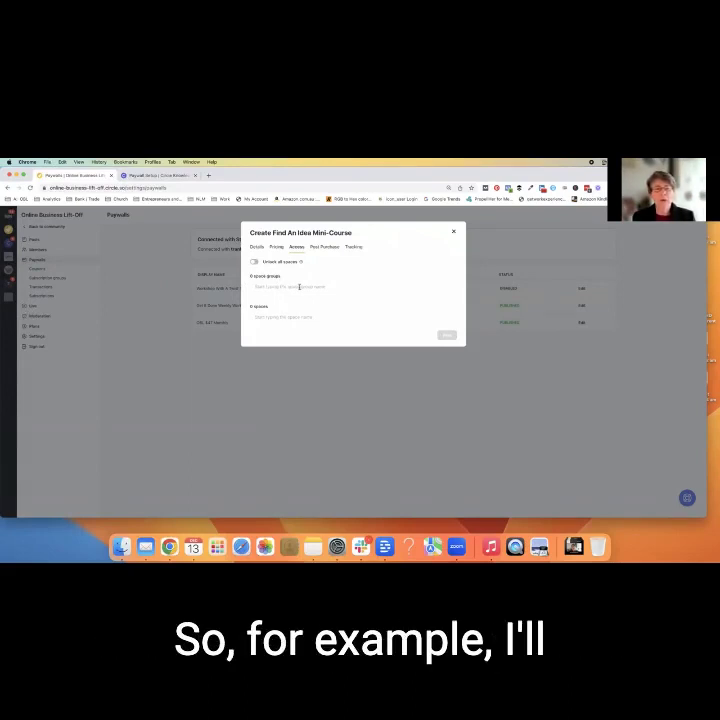
Step: Grant the paywall access to the Beginner Academy space group
click(299, 287)
text(B)
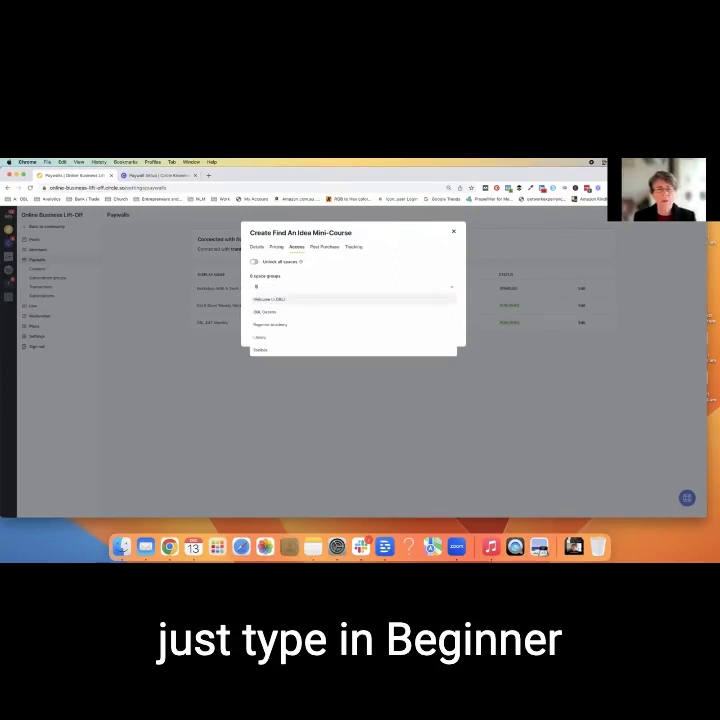
click(283, 326)
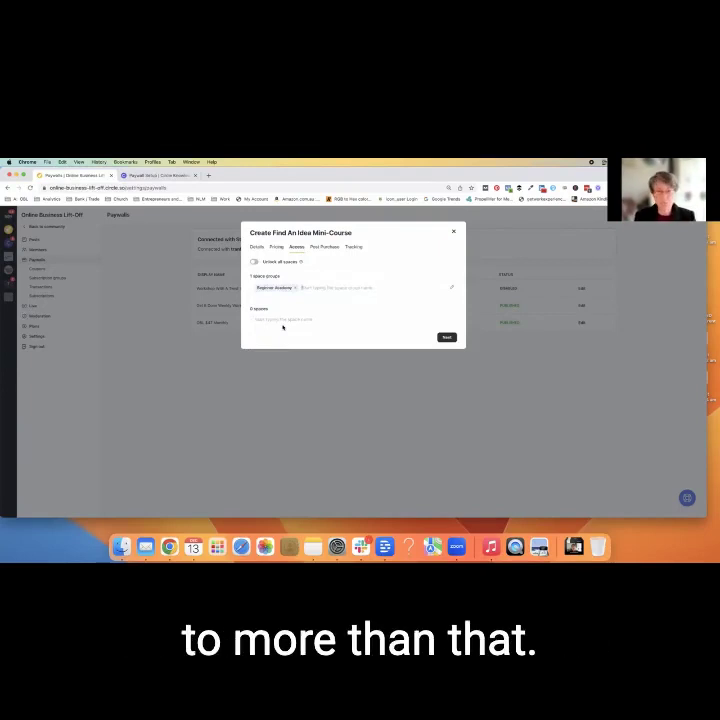
Step: Add the Community Support space group to the paywall's access and continue to the post-purchase settings
text(C)
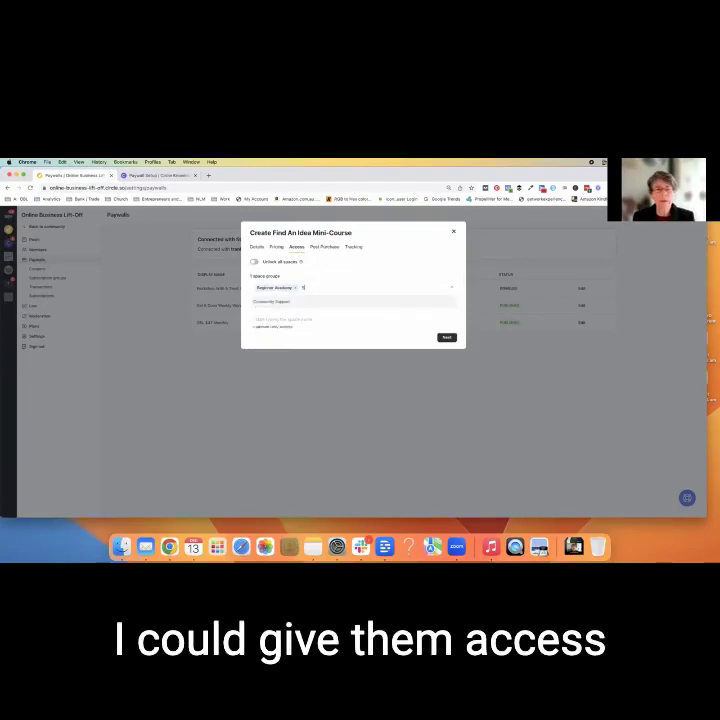
click(280, 302)
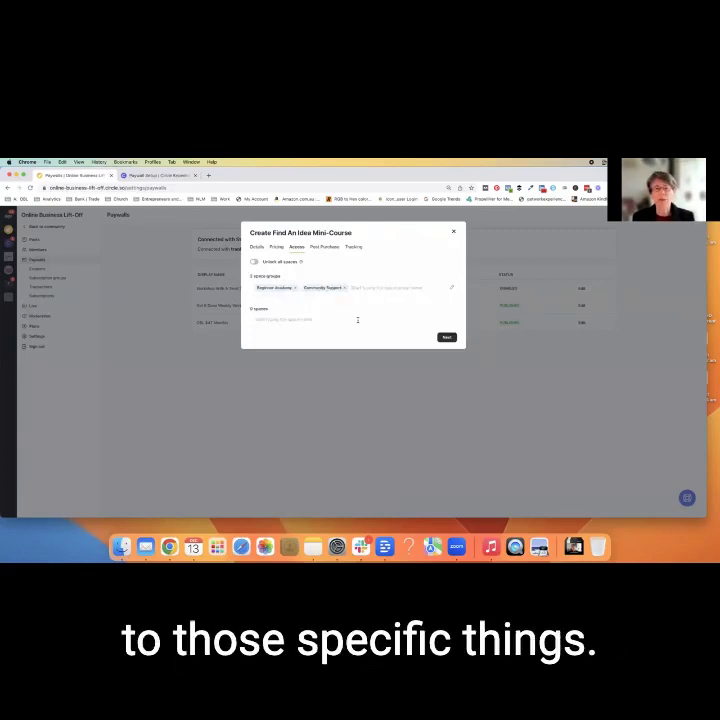
click(446, 337)
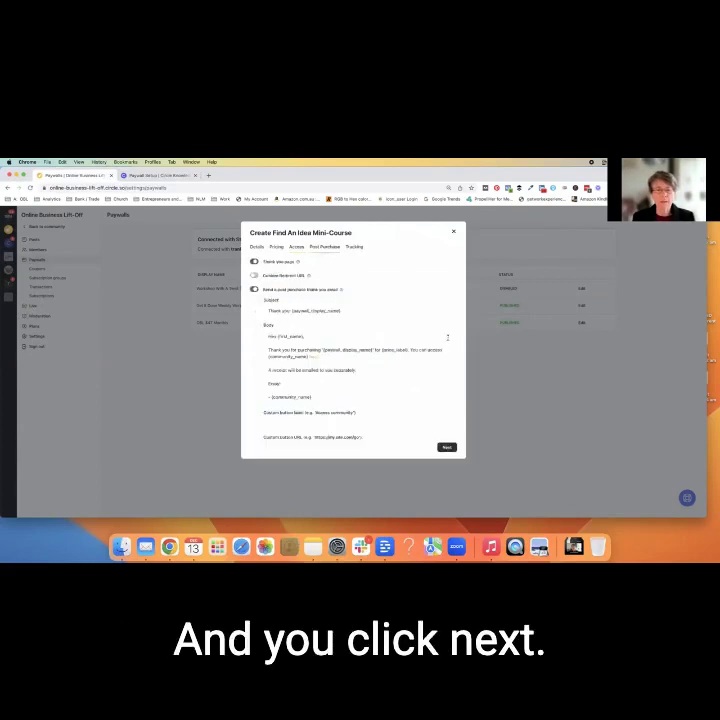
Step: Accept the default post-purchase settings, leave the conversion tracking code empty and publish the paywall
click(448, 449)
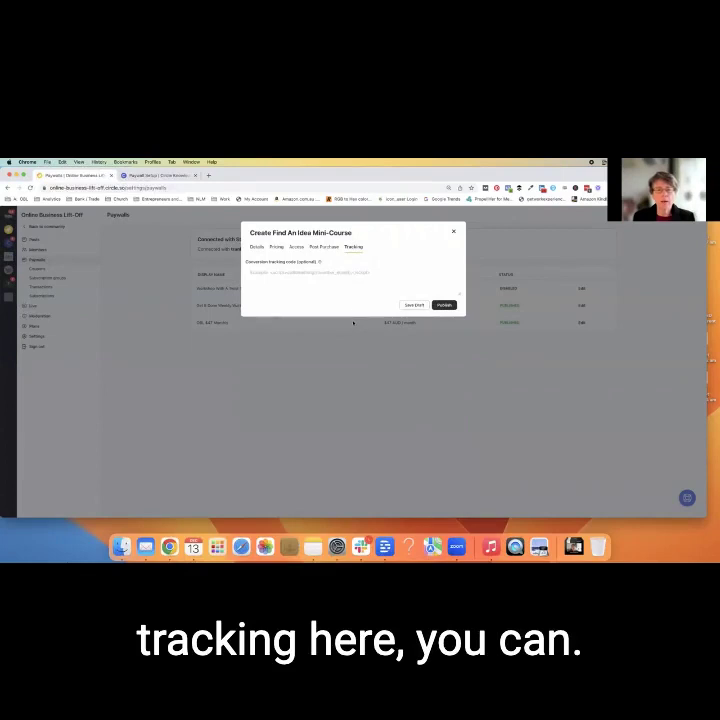
mouse_move(320, 262)
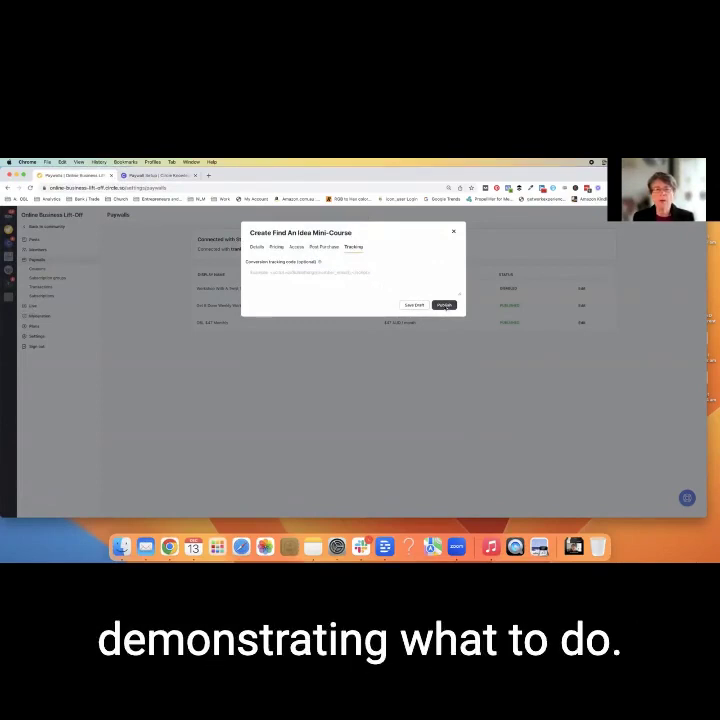
click(445, 305)
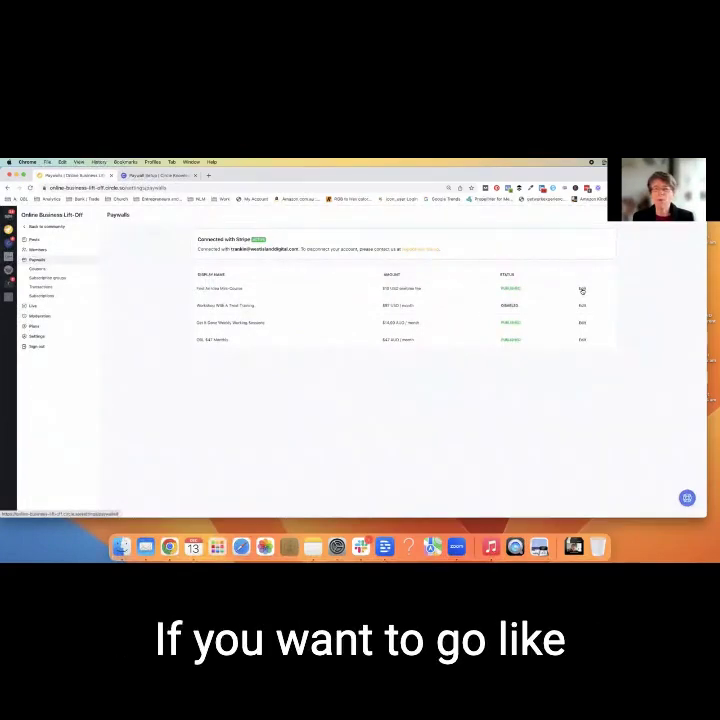
Step: Open the Find An Idea Mini-Course paywall for editing, copy its checkout URL and save the paywall
click(582, 290)
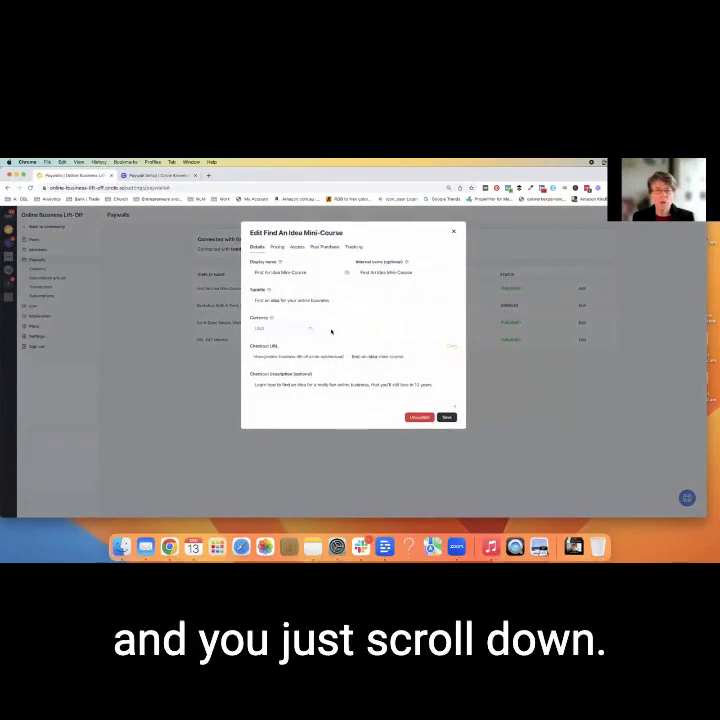
click(254, 356)
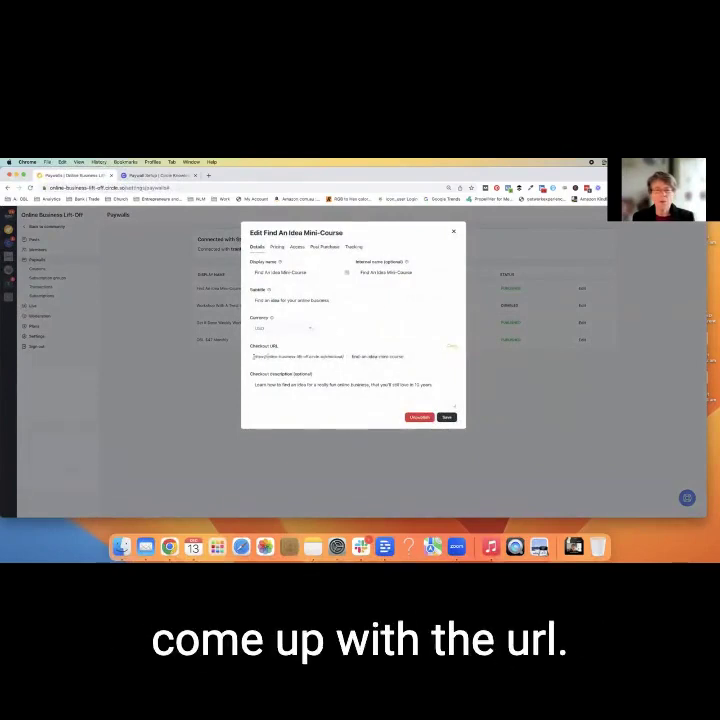
drag(254, 356, 451, 347)
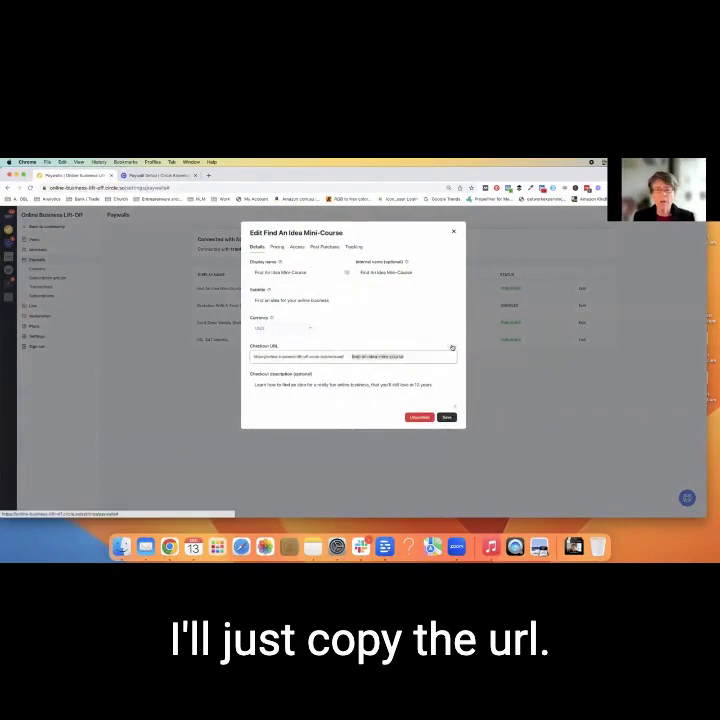
key(super+c)
click(446, 417)
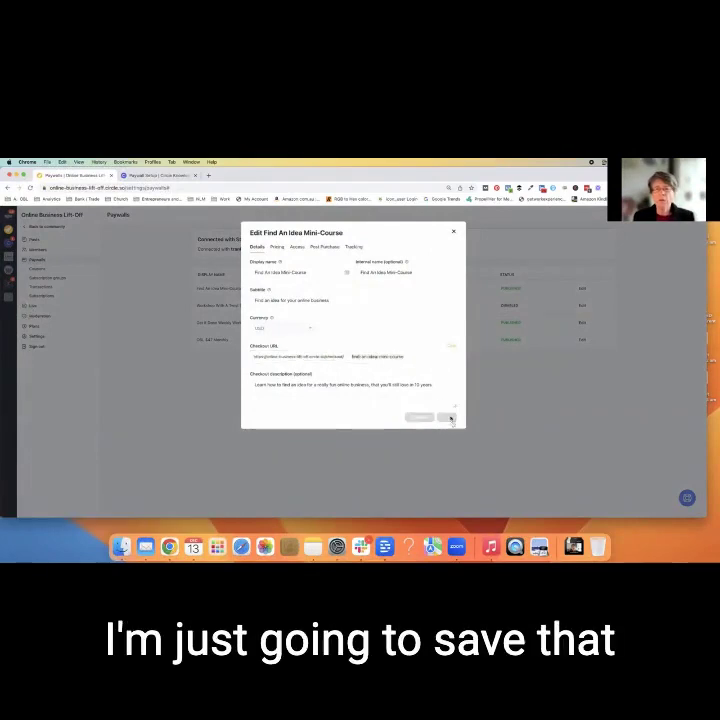
Step: Load the copied checkout URL in a new browser tab to examine the mini-course's payment page
click(208, 175)
key(super+v)
key(Return)
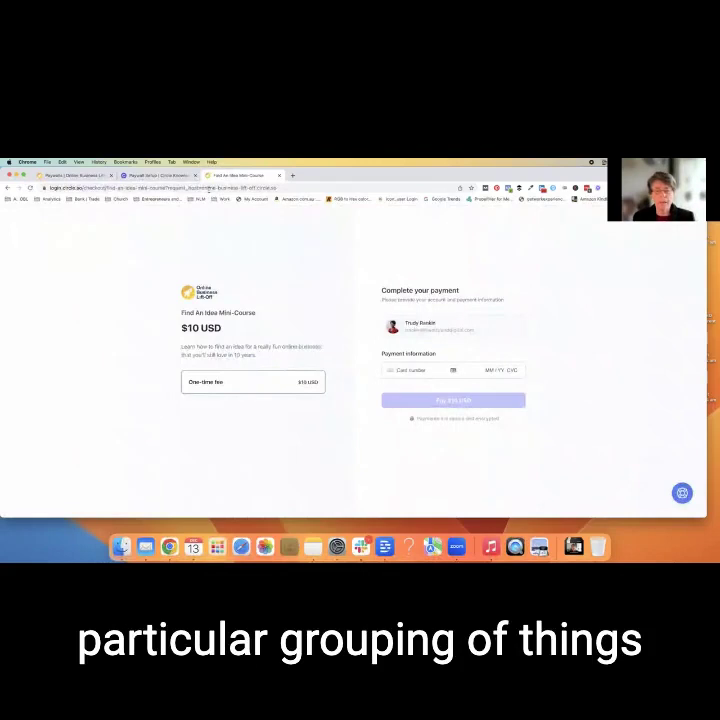
click(397, 370)
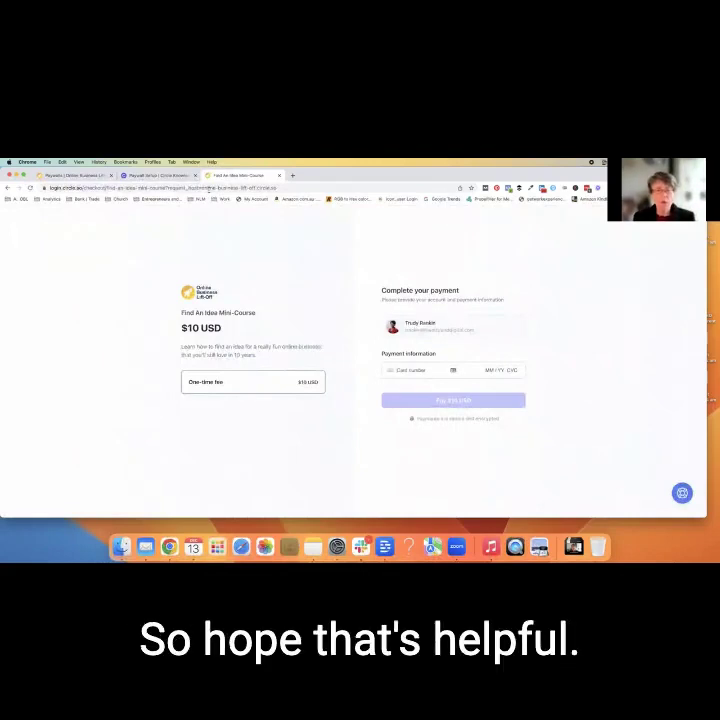